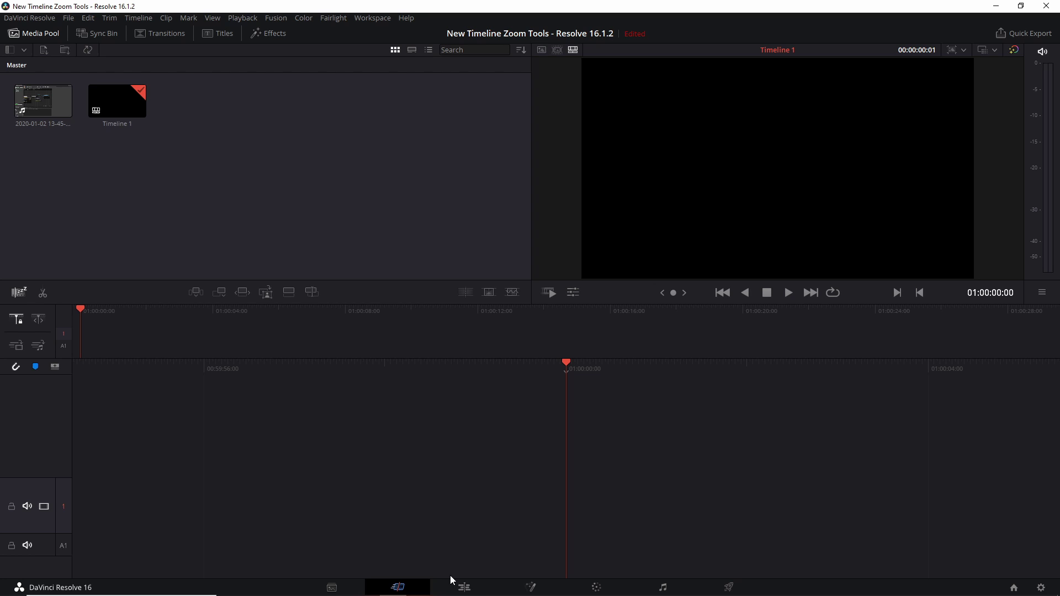
# Step: Add only the screen recording's audio to the timeline on tracks A1 and A2, leaving V1 empty
pyautogui.click(463, 586)
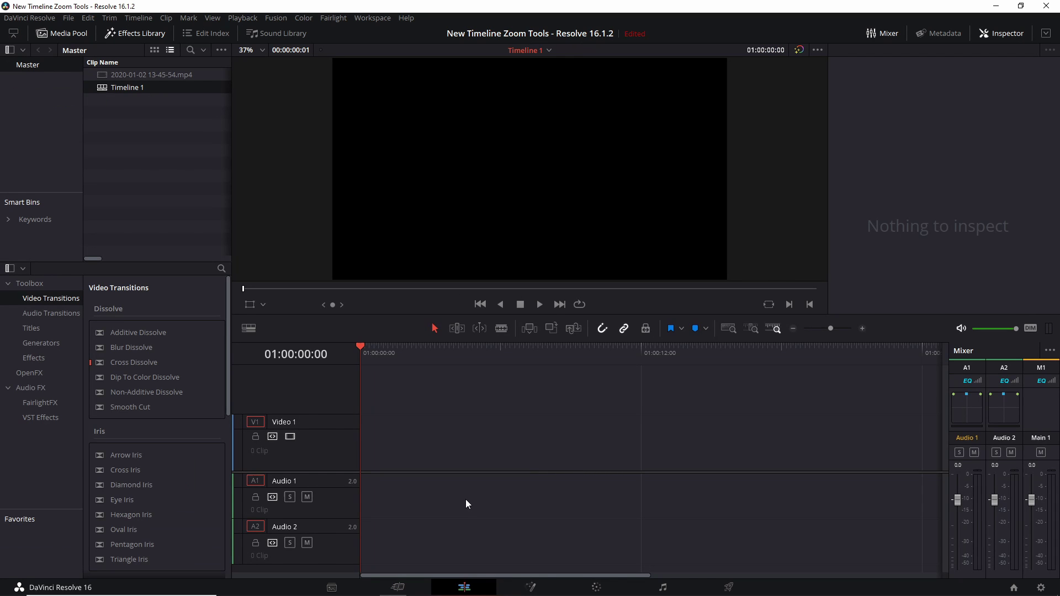
pyautogui.hotkey('shift', '3')
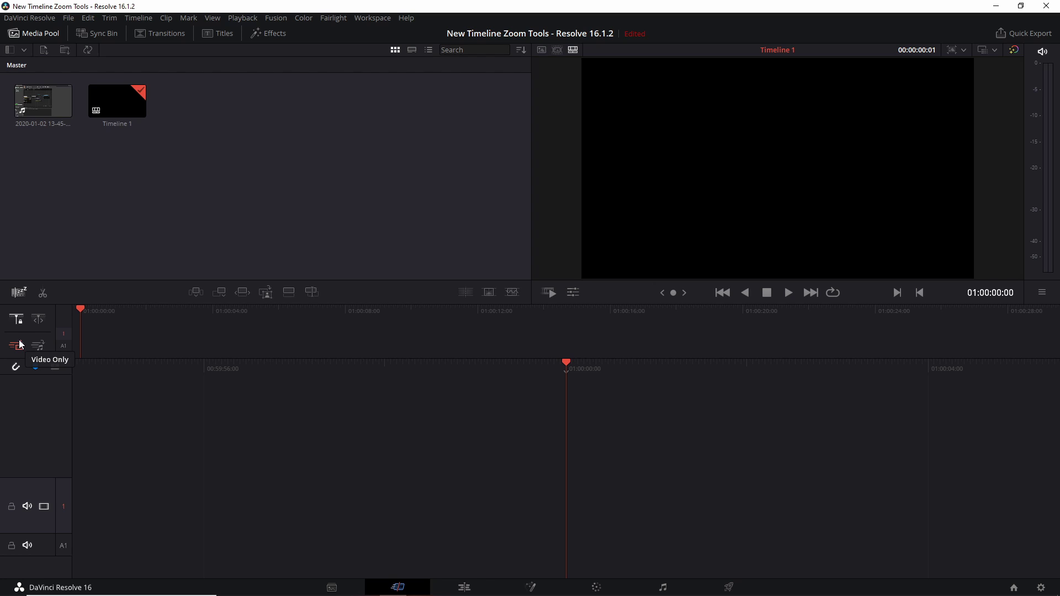
pyautogui.click(71, 118)
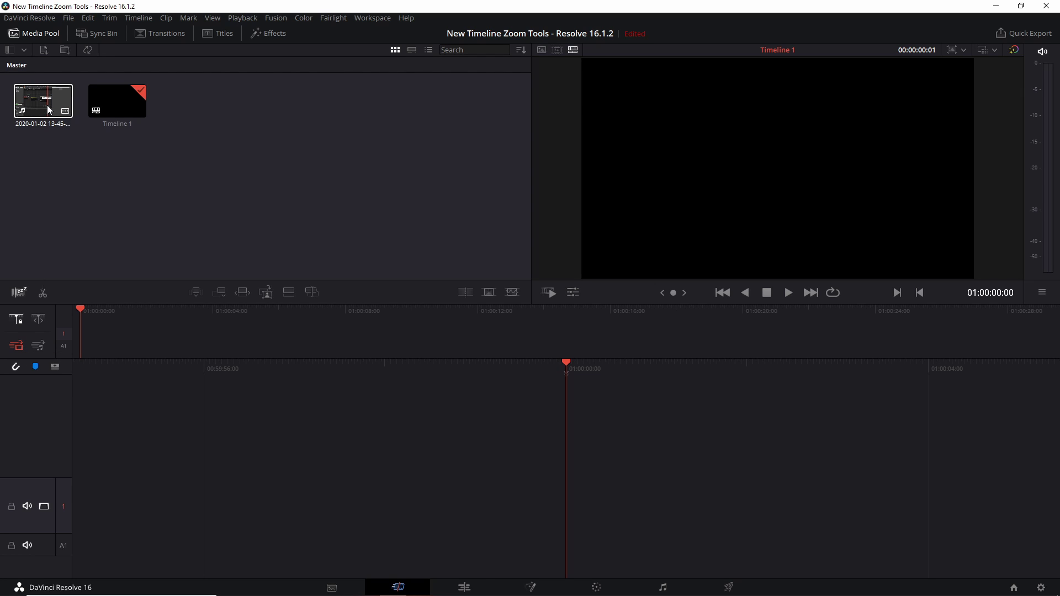
pyautogui.moveTo(47, 105); pyautogui.dragTo(560, 435)
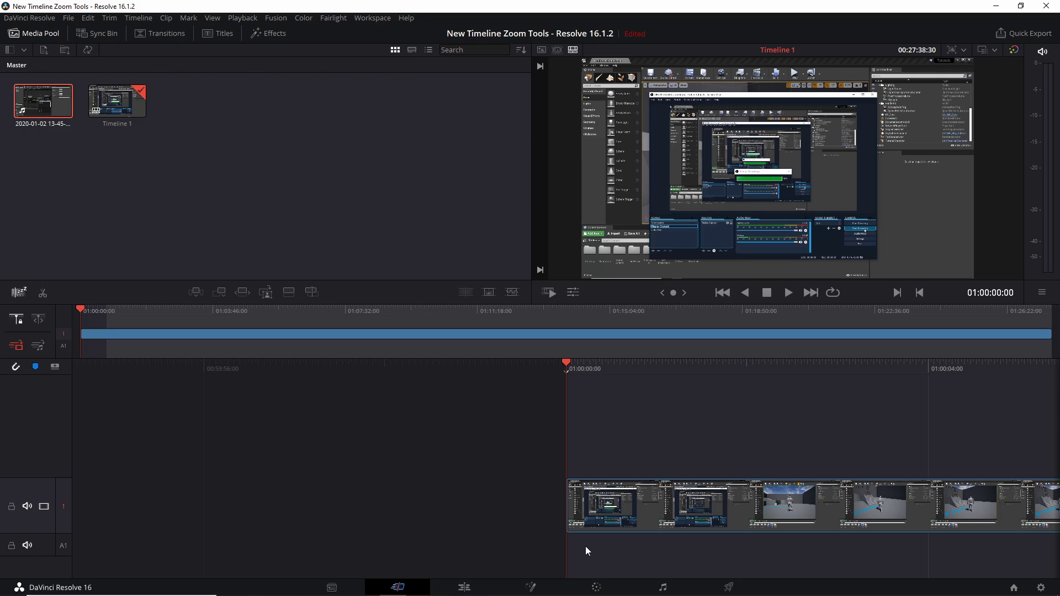
pyautogui.hotkey('ctrl', 'z')
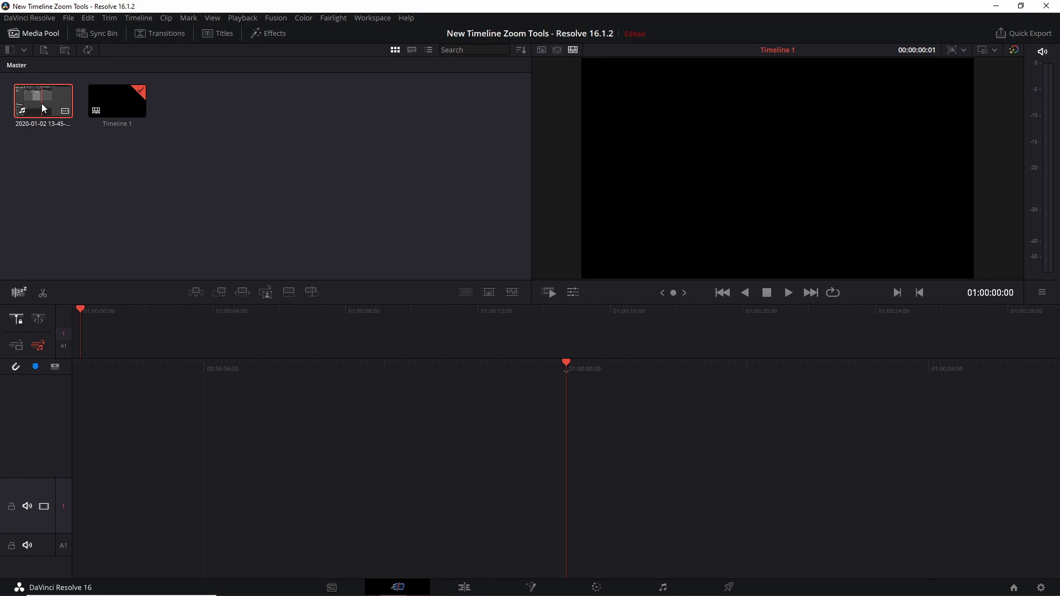
pyautogui.moveTo(43, 105); pyautogui.dragTo(81, 346)
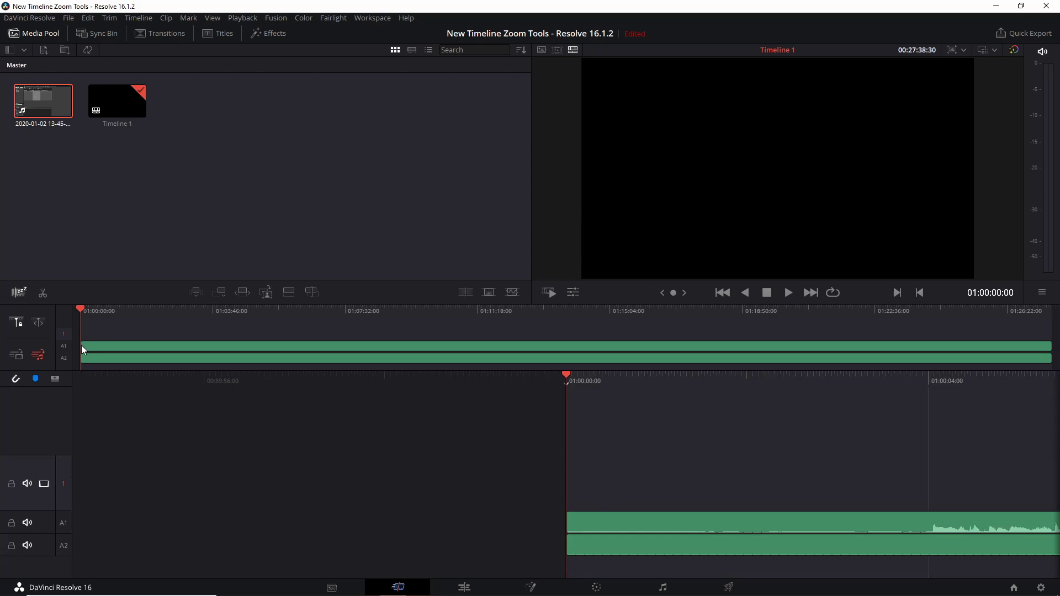
# Step: Restore the recording with picture and sound, then play it with Lock Playhead on
pyautogui.click(19, 356)
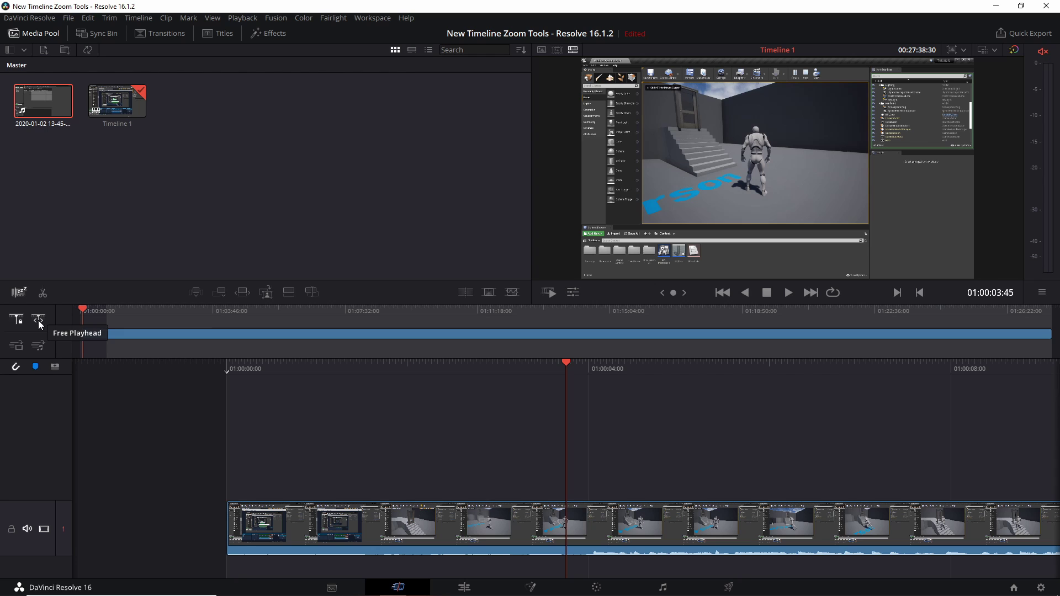
pyautogui.click(18, 325)
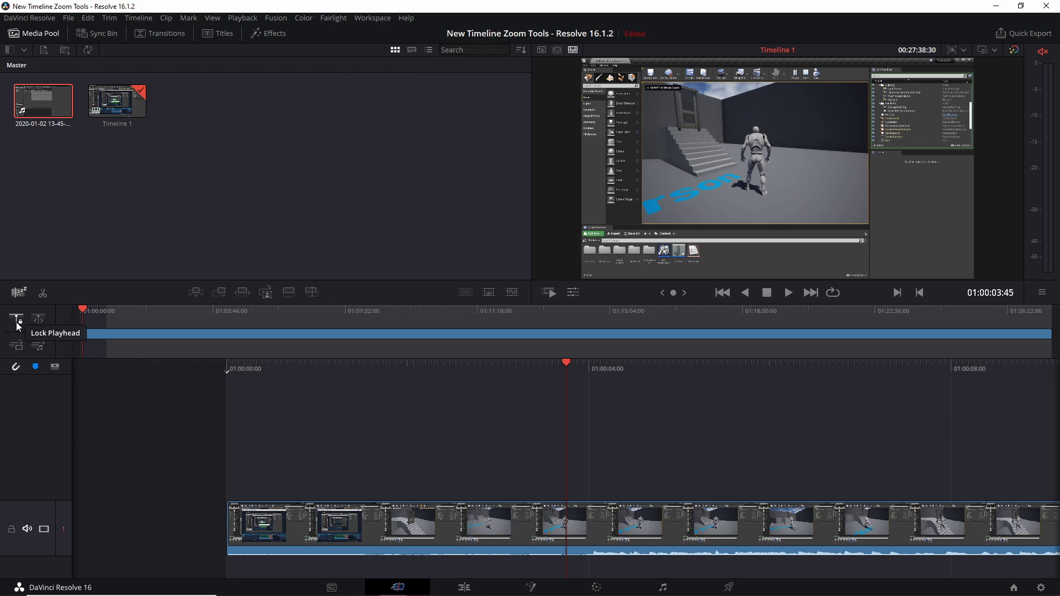
pyautogui.press('space')
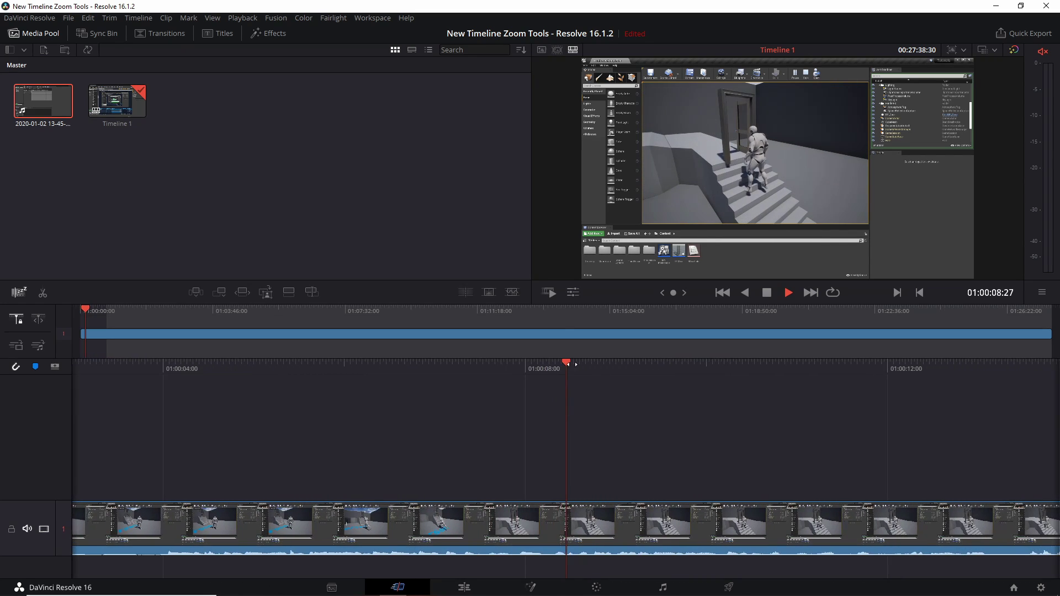
# Step: Switch to Free Playhead and play the timeline through to 01:00:24:19
pyautogui.scroll(5, 387, 395)
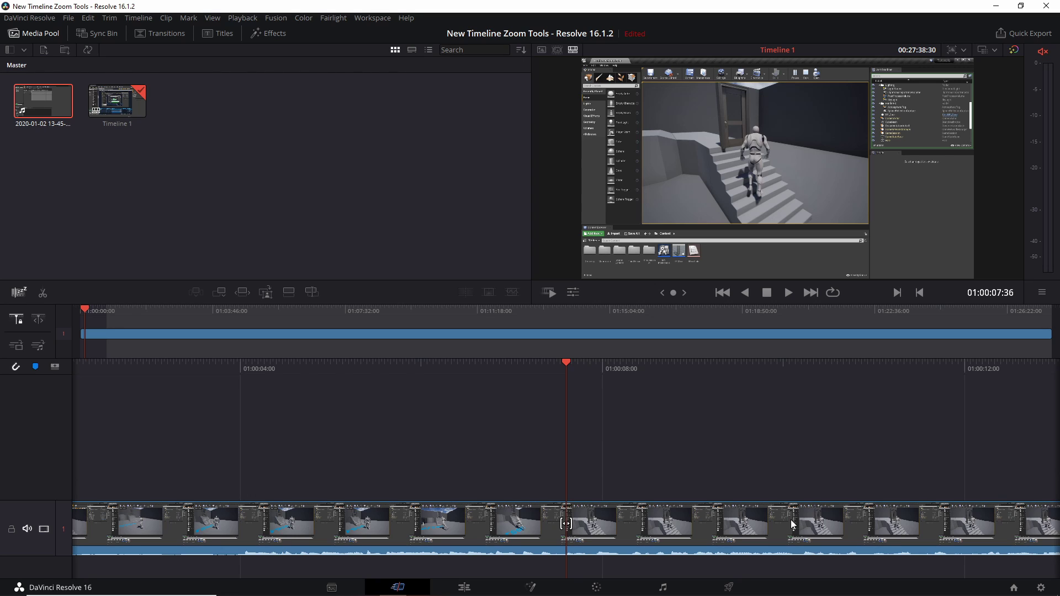
pyautogui.click(13, 316)
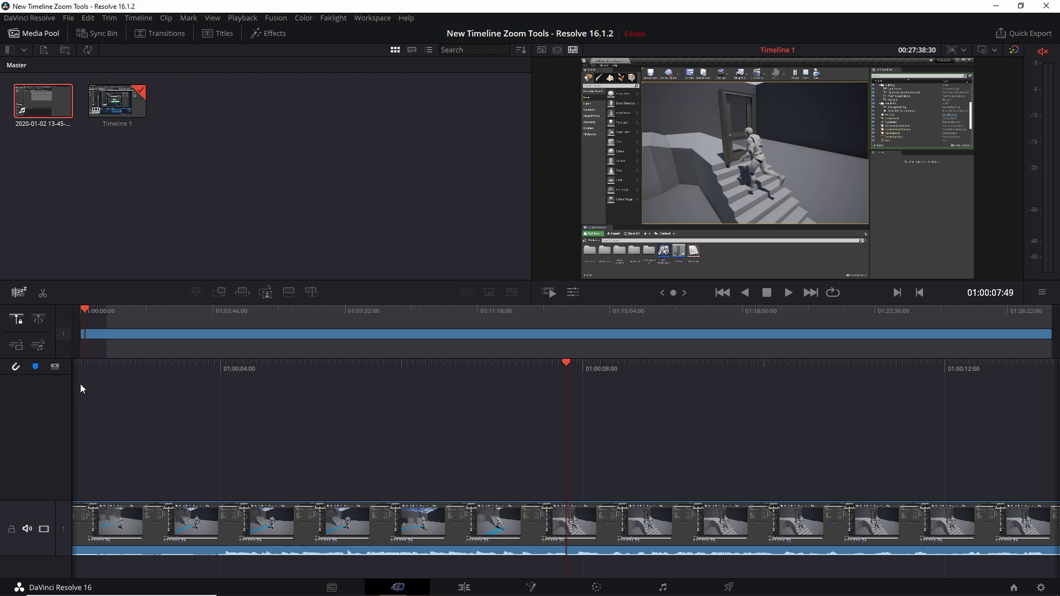
pyautogui.click(38, 319)
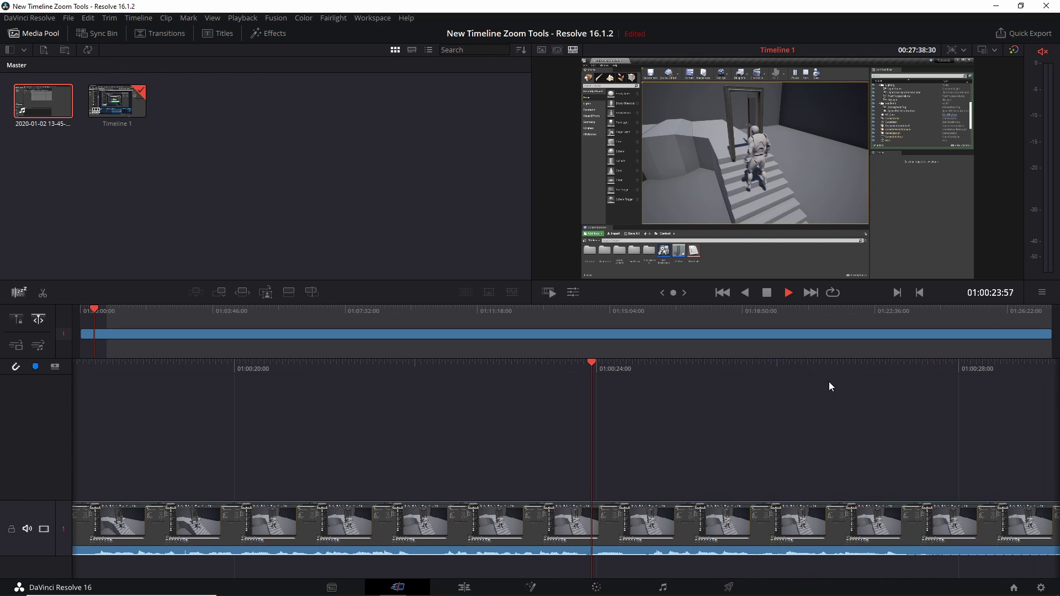
pyautogui.press('space')
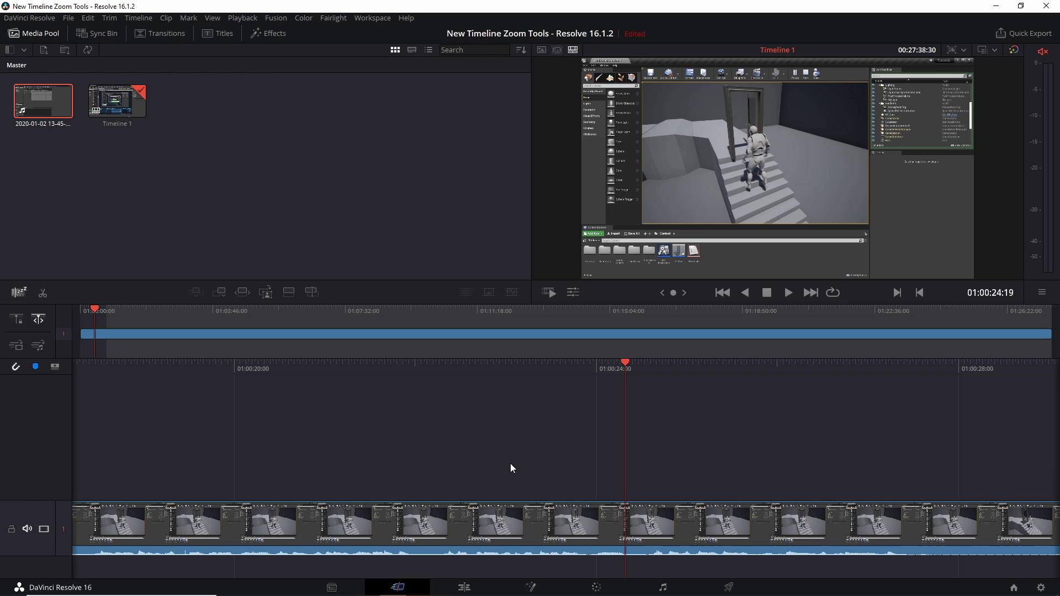
# Step: On the Edit page, place the playhead at 01:00:03:47
pyautogui.click(480, 581)
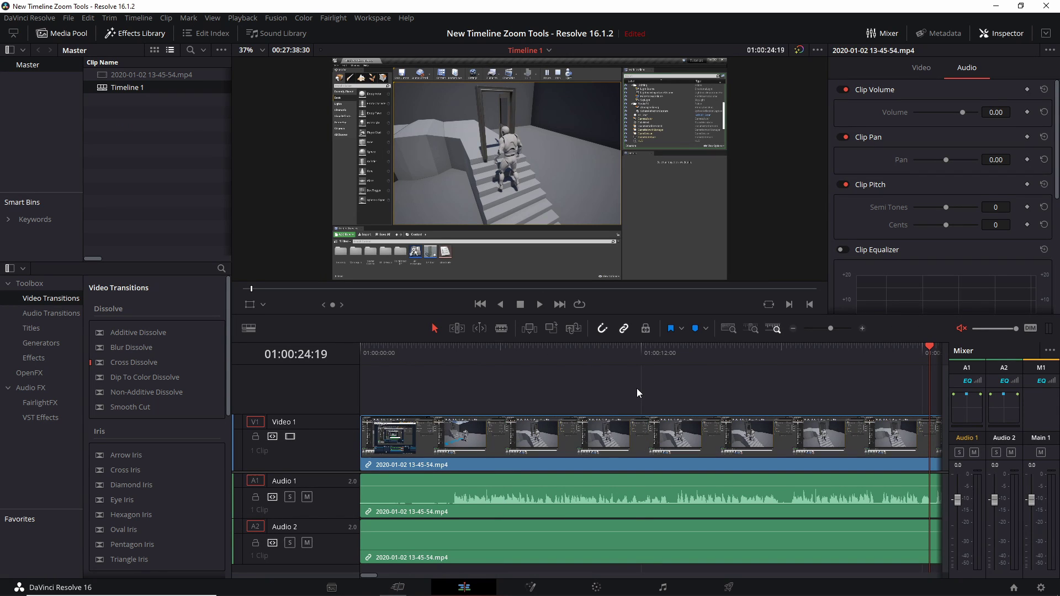
pyautogui.click(425, 352)
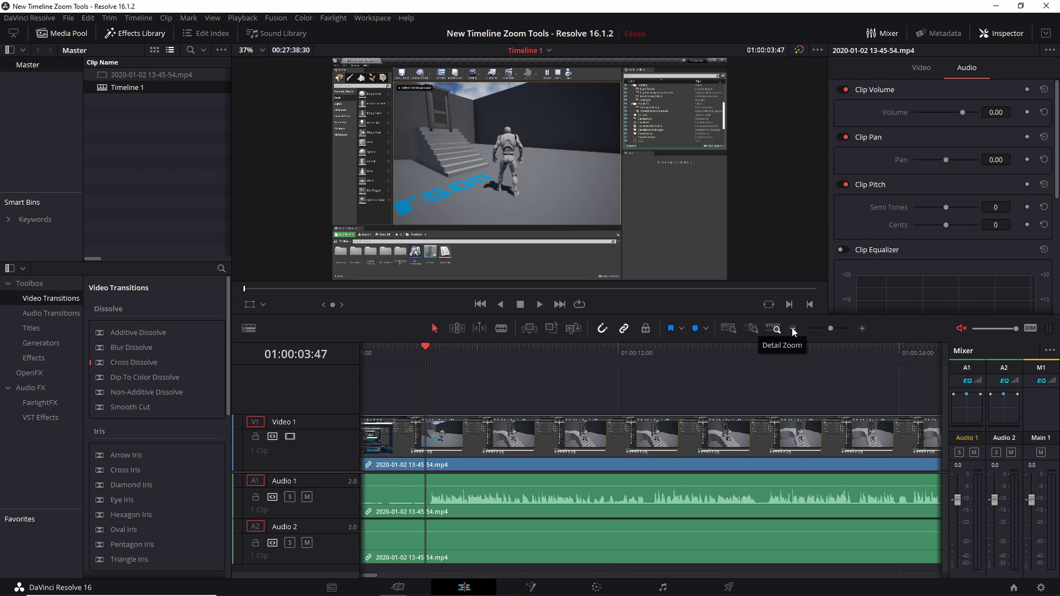
# Step: Zoom in closely and cut all tracks at 01:00:03:55
pyautogui.moveTo(831, 329)
pyautogui.mouseDown()
pyautogui.moveTo(868, 329)
pyautogui.moveTo(831, 330)
pyautogui.mouseUp()
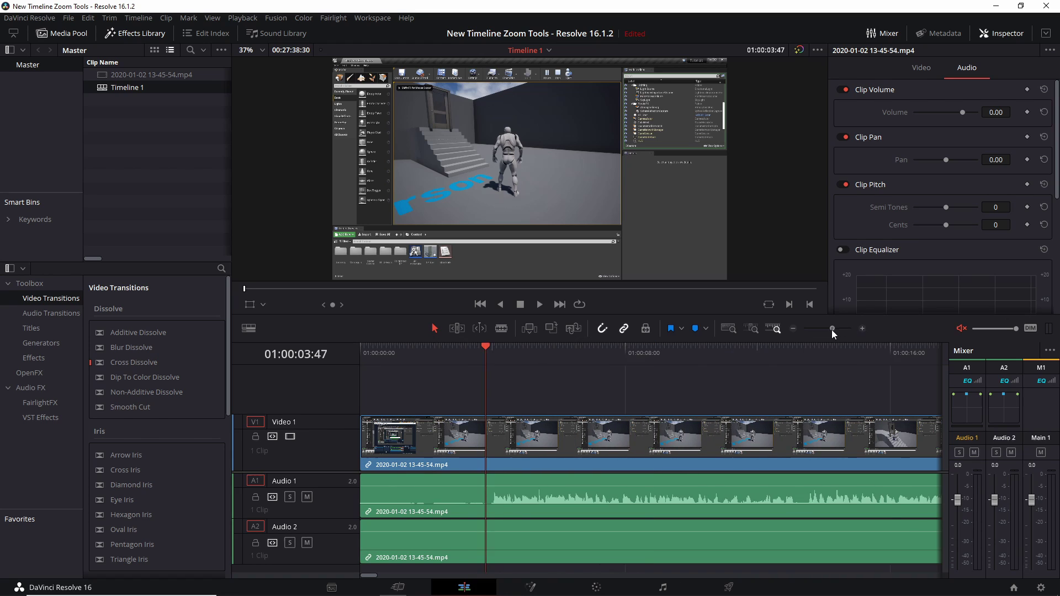
pyautogui.click(753, 329)
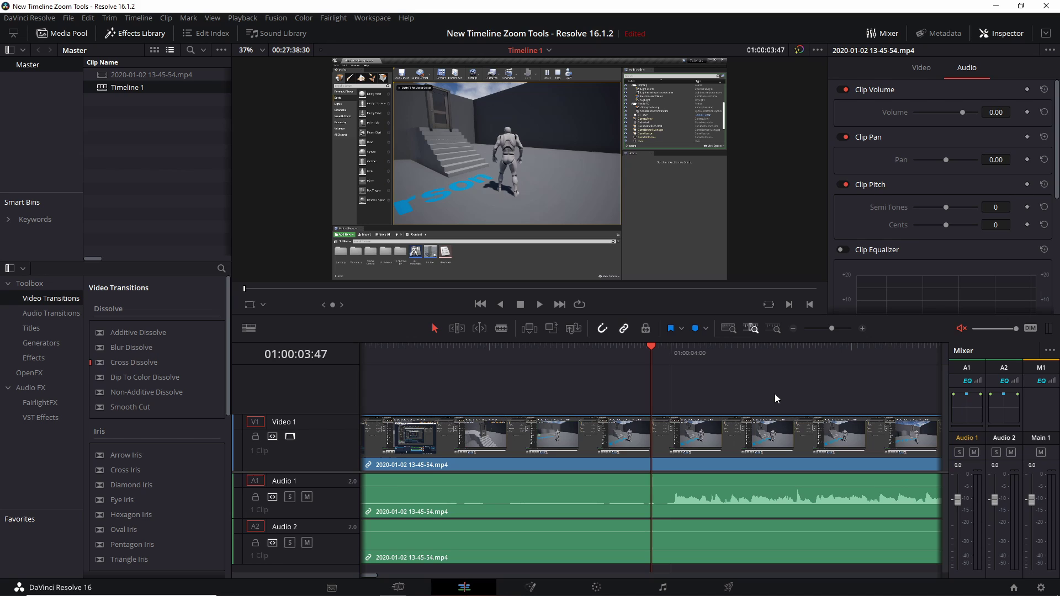
pyautogui.moveTo(656, 352); pyautogui.dragTo(664, 350)
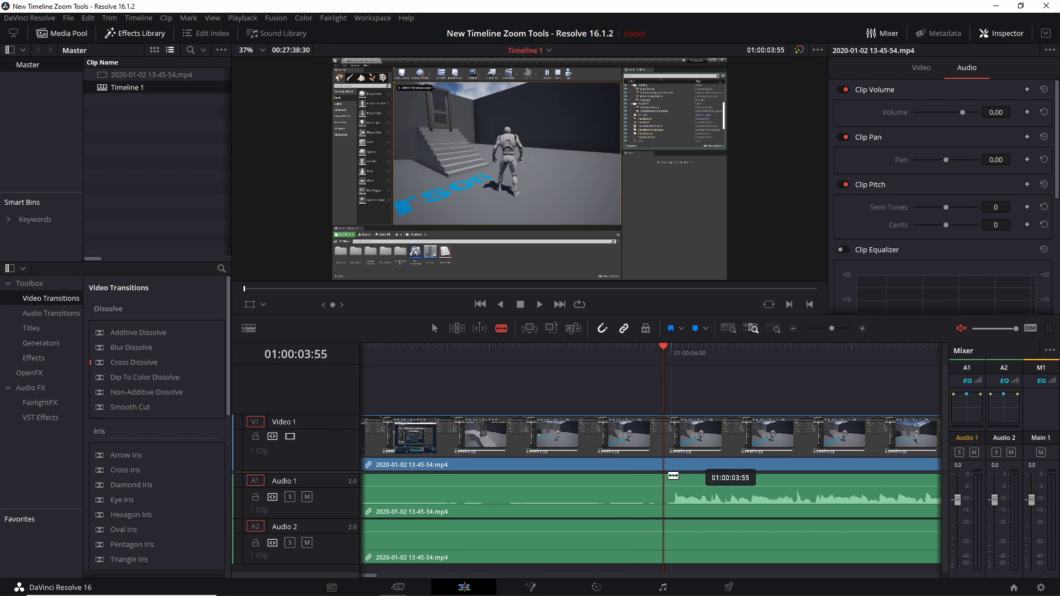
pyautogui.hotkey('ctrl', 'b')
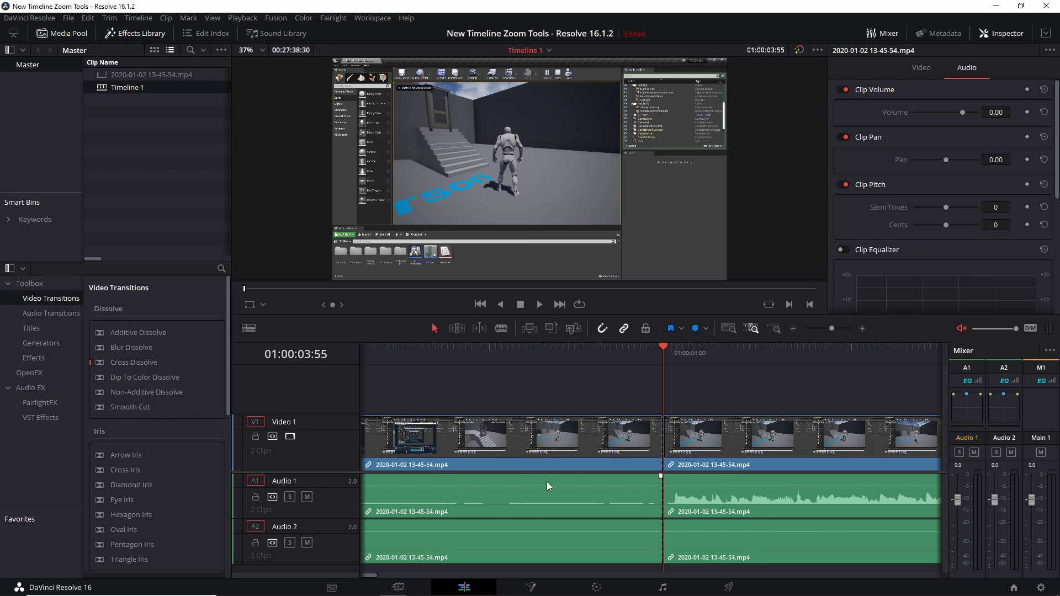
# Step: Ripple-delete the opening clip before the cut so the recording starts at 01:00:00:00
pyautogui.moveTo(661, 442); pyautogui.dragTo(408, 443)
pyautogui.hotkey('ctrl', 'z')
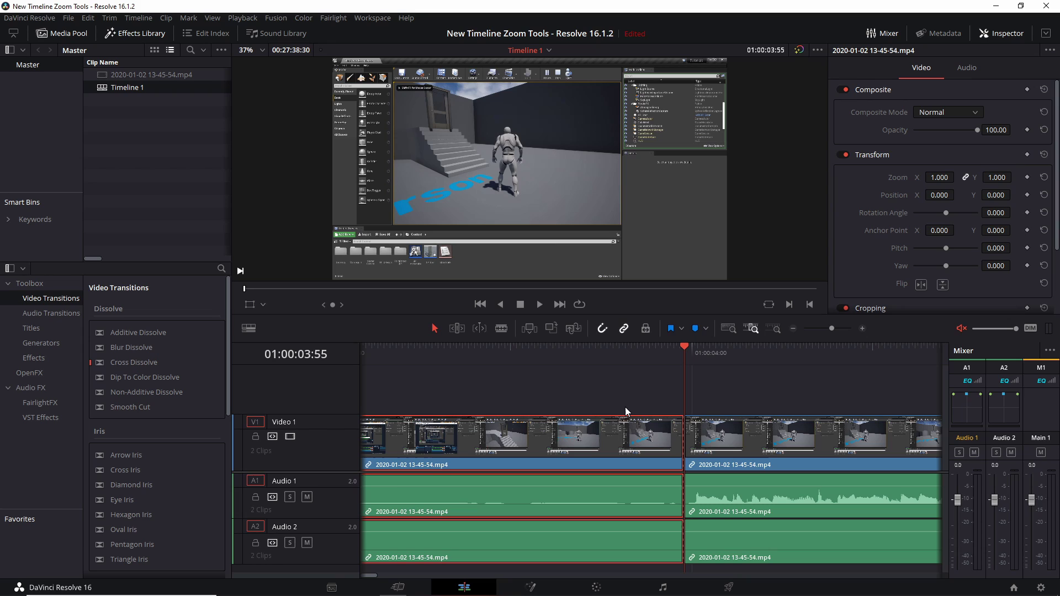
pyautogui.press('Delete')
pyautogui.click(561, 419)
pyautogui.press('Delete')
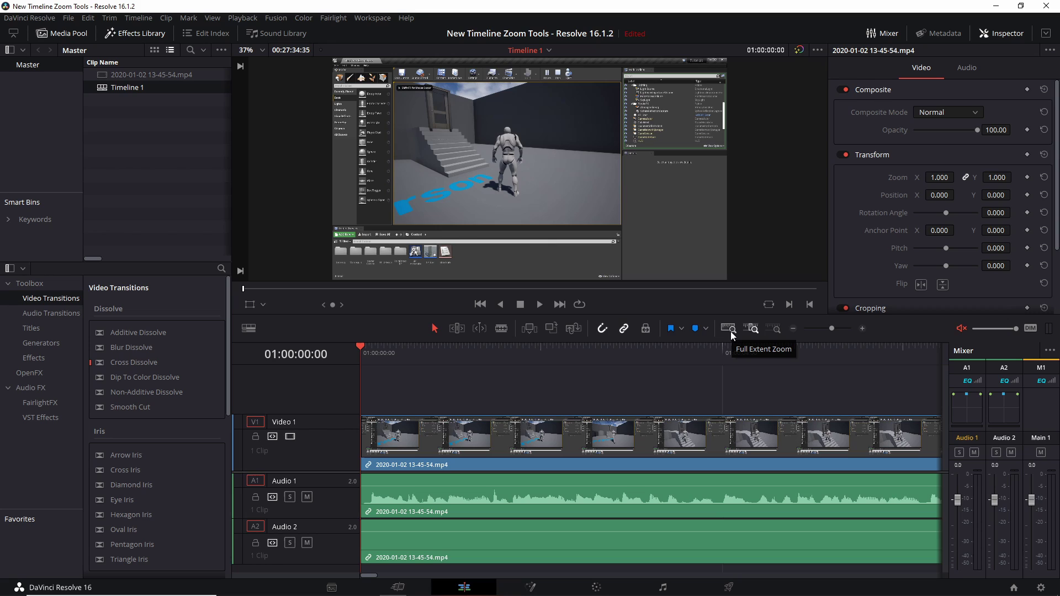
# Step: Fit the whole clip in view, then zoom in closely around 01:18:21:07
pyautogui.click(731, 331)
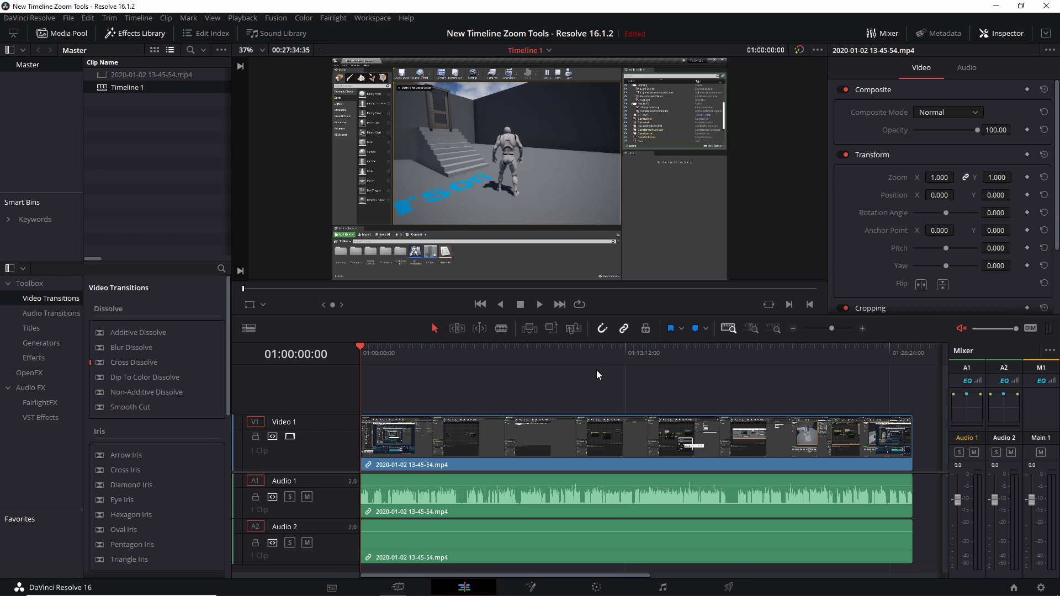
pyautogui.click(731, 358)
pyautogui.moveTo(730, 360); pyautogui.dragTo(728, 360)
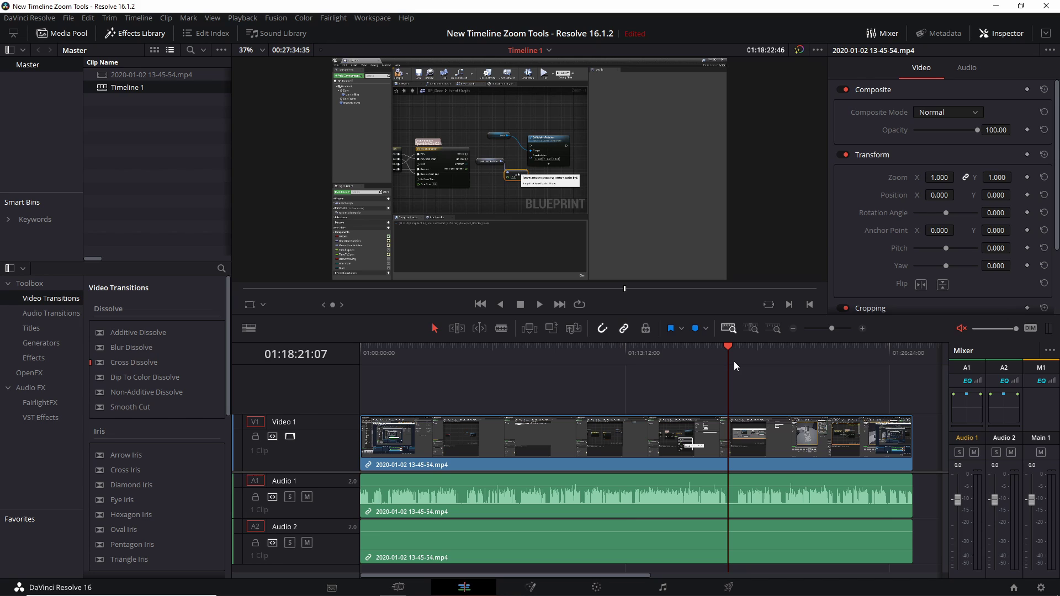
pyautogui.click(753, 328)
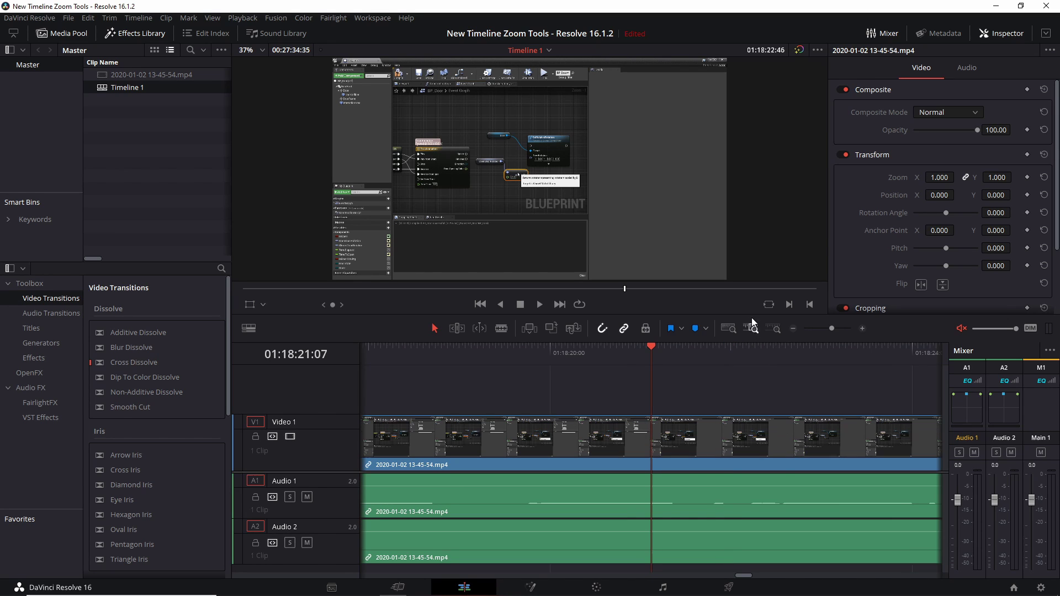
pyautogui.hscroll(-3, 725, 382)
pyautogui.hscroll(-10, 589, 389)
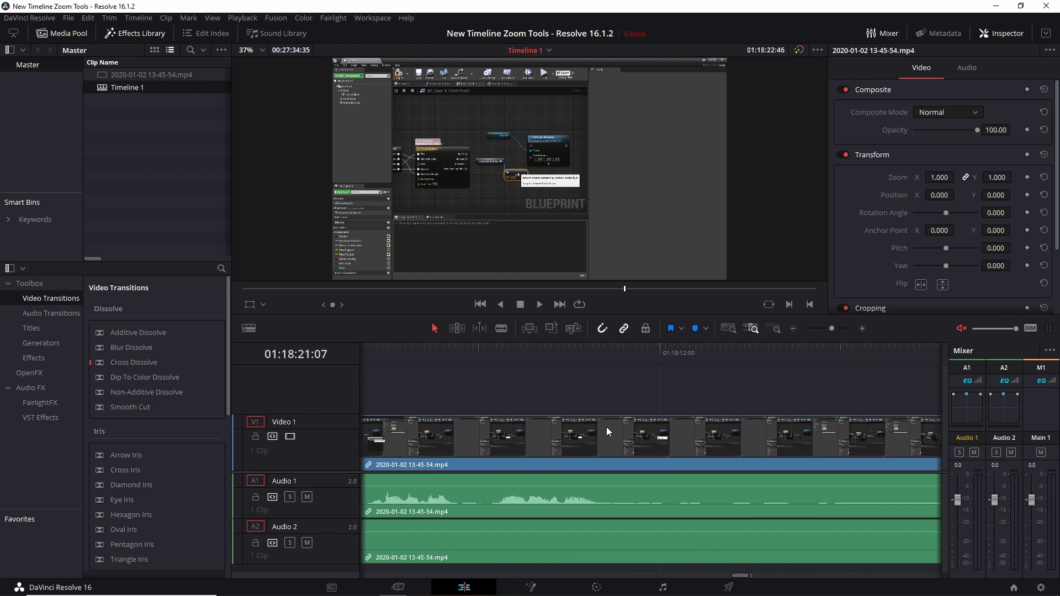
# Step: Blade-cut the clip on all tracks at about 01:18:11:25, then return to a medium zoom
pyautogui.press('n')
pyautogui.press('b')
pyautogui.click(613, 439)
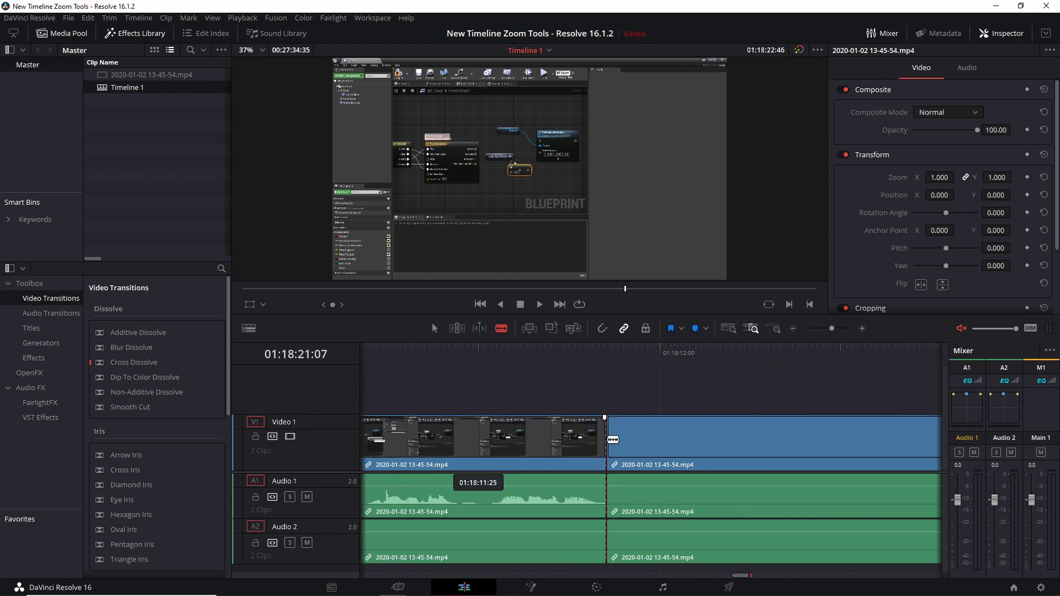
pyautogui.hscroll(1, 728, 397)
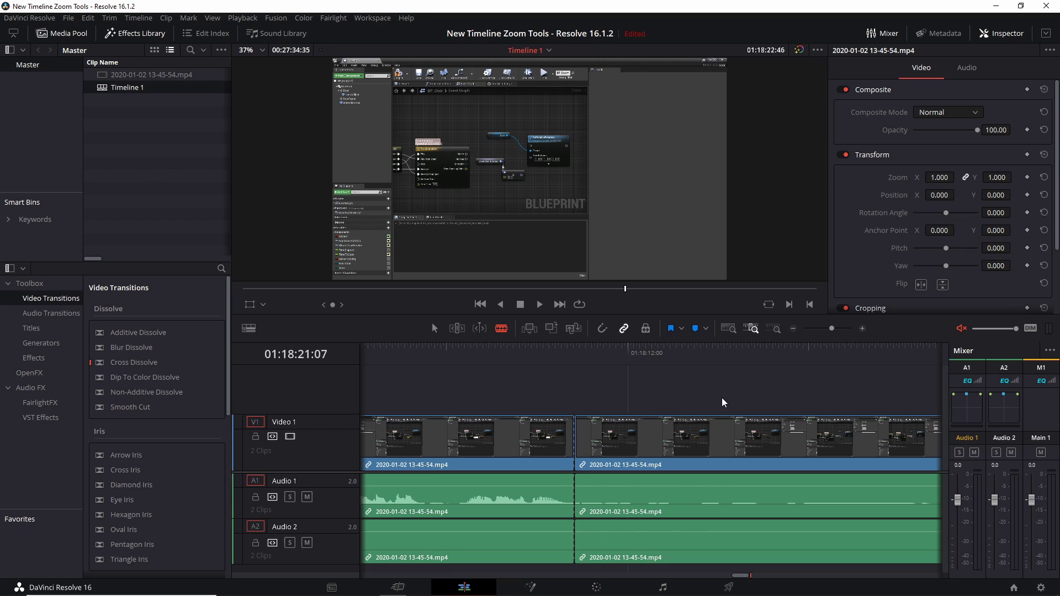
pyautogui.click(776, 328)
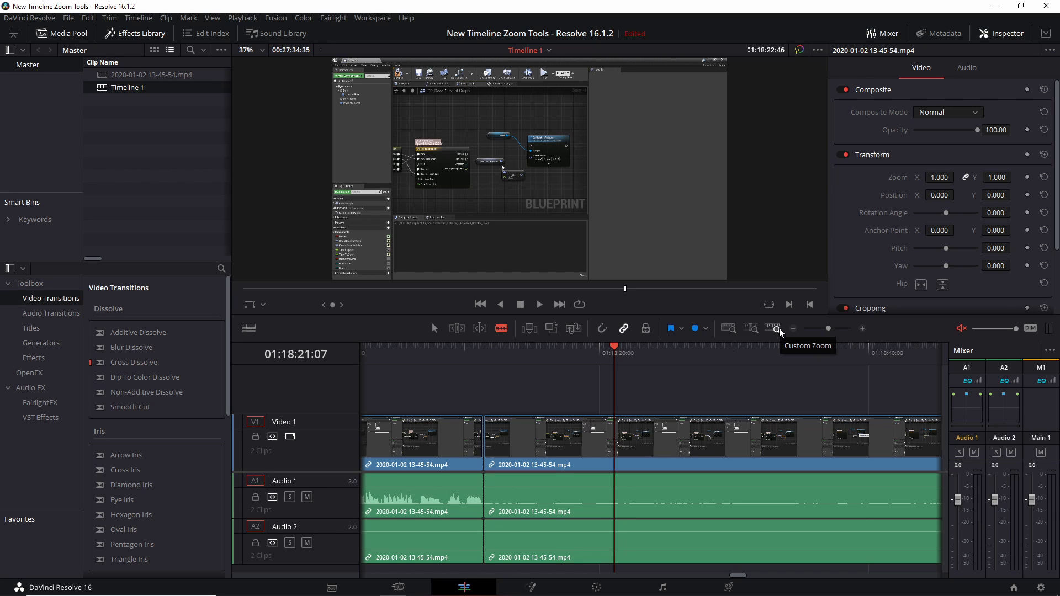
# Step: Play the footage from about 01:18:49 and stop near 01:19:10
pyautogui.hscroll(5, 837, 385)
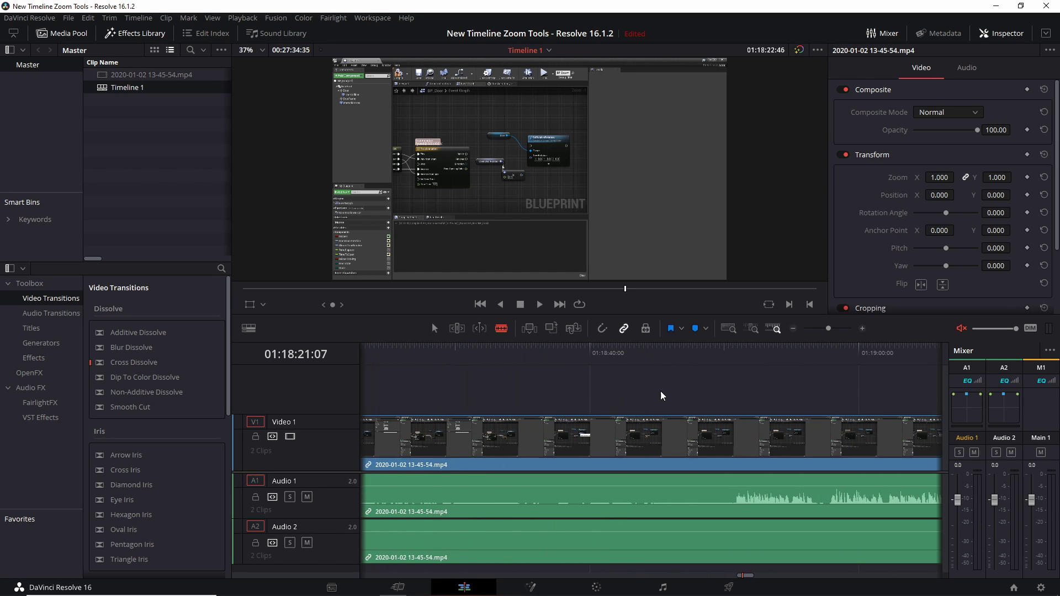
pyautogui.click(718, 352)
pyautogui.hscroll(3, 757, 382)
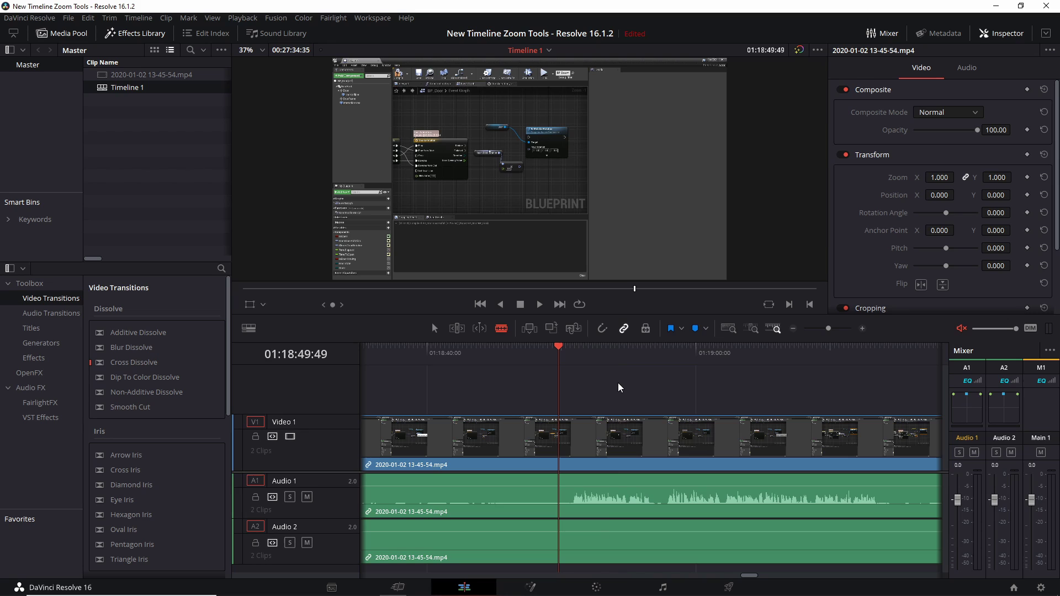
pyautogui.press('space')
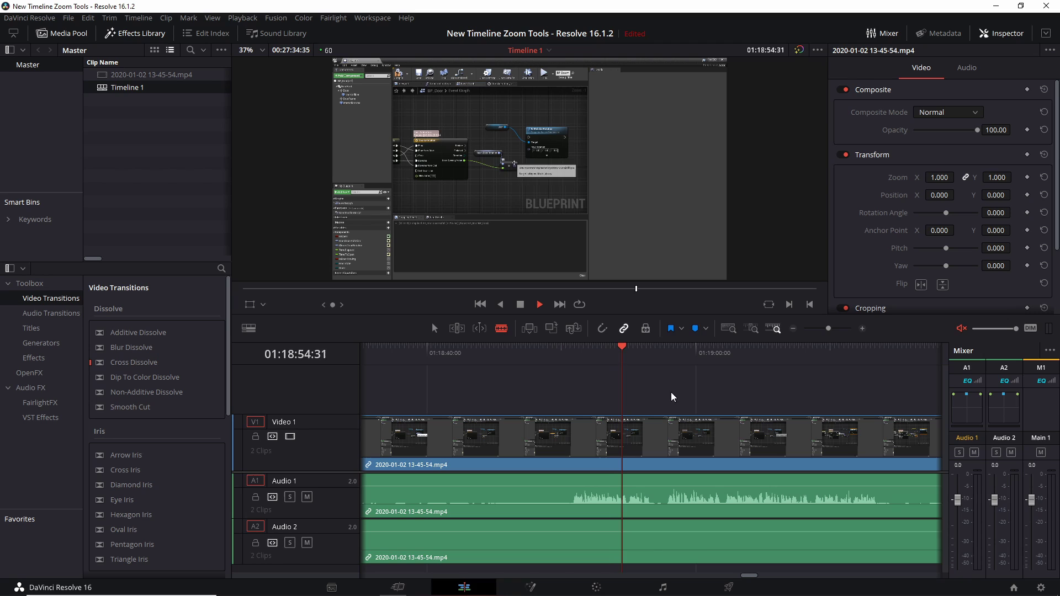
pyautogui.hscroll(3, 705, 385)
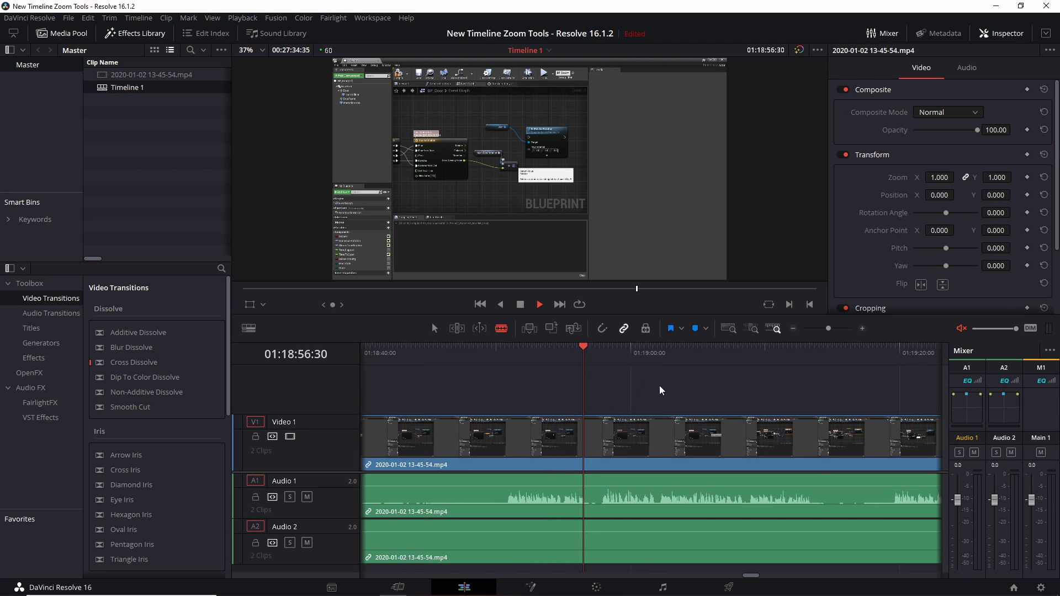
pyautogui.hscroll(3, 717, 382)
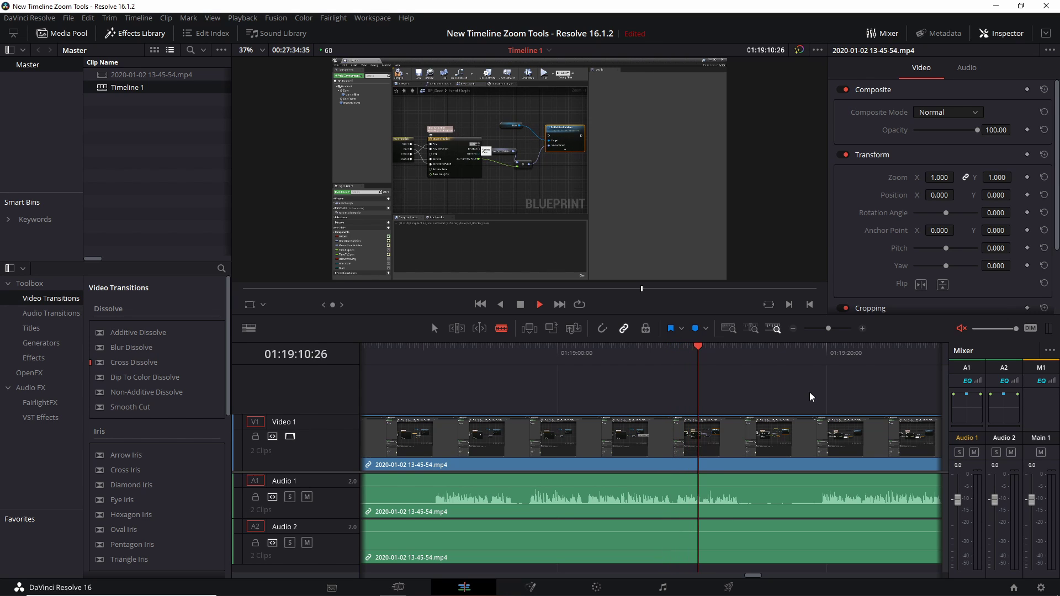
pyautogui.press('space')
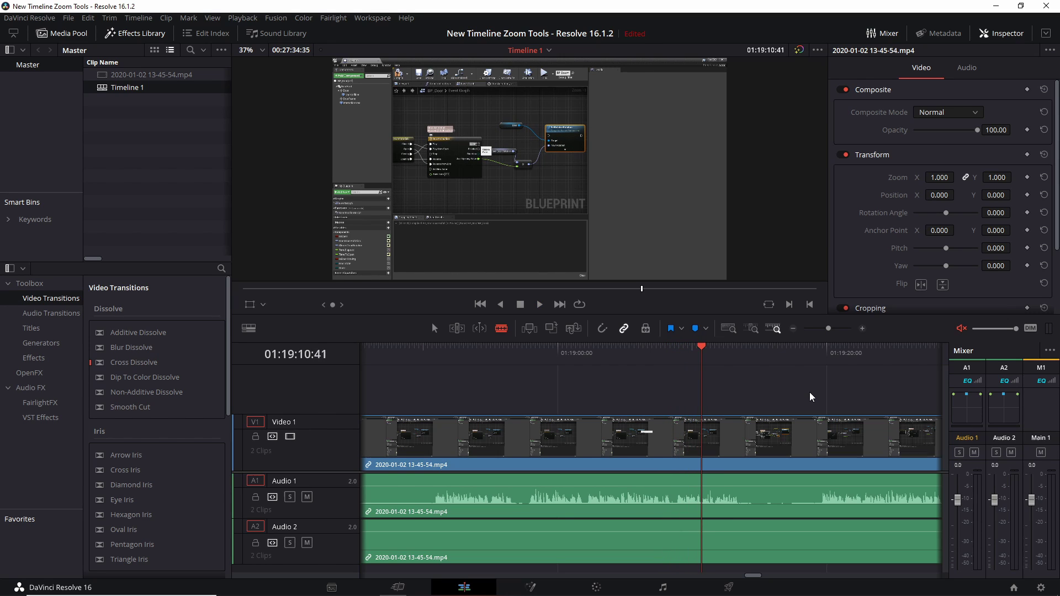
# Step: Zoom in and cut the clip at 01:19:10:35, then go to the Cut page
pyautogui.click(751, 328)
pyautogui.moveTo(861, 435); pyautogui.dragTo(795, 435)
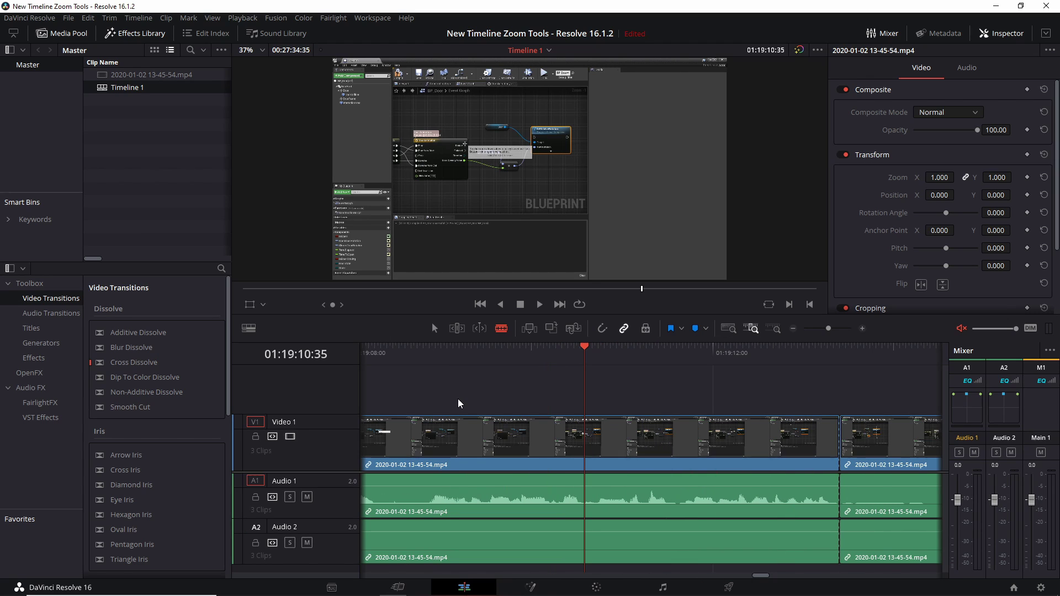
pyautogui.click(398, 586)
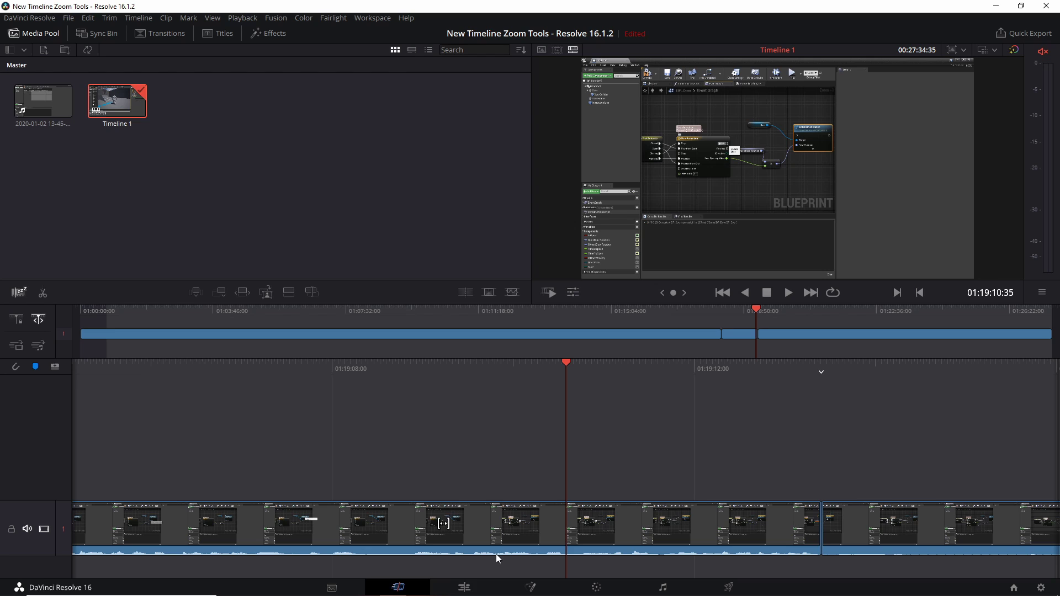
# Step: Return to the Edit page showing three clips on each of V1, A1 and A2
pyautogui.click(464, 587)
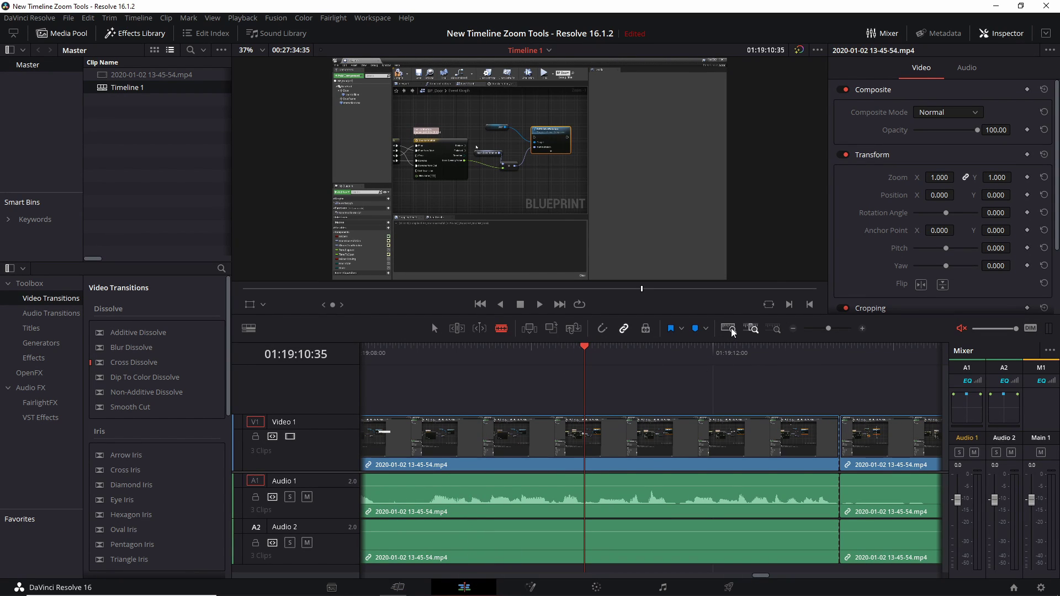